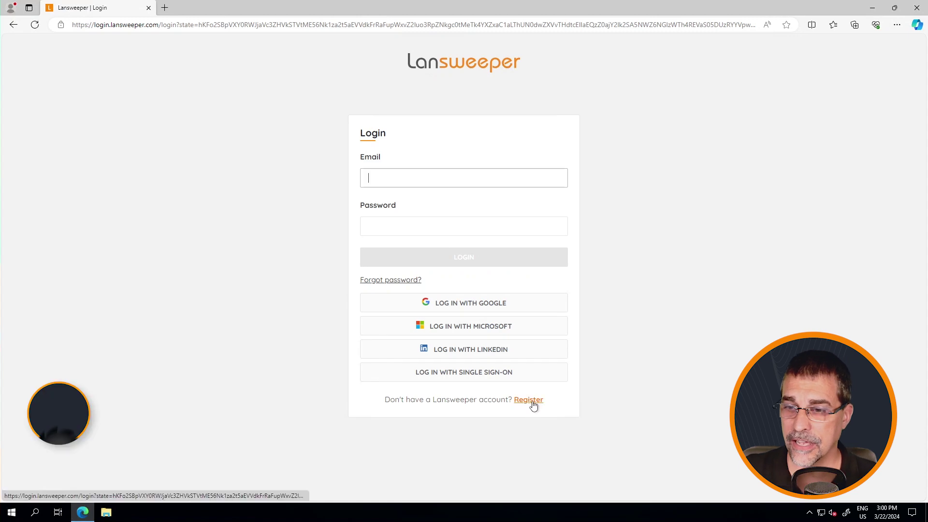
# Step: Register a new Lansweeper account, accepting the terms of use and privacy policy
pyautogui.click(533, 401)
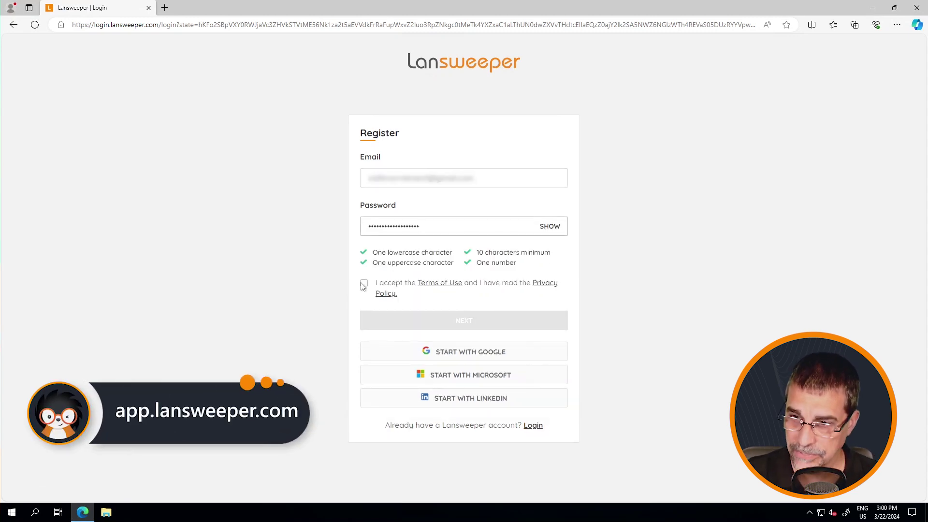
pyautogui.click(364, 284)
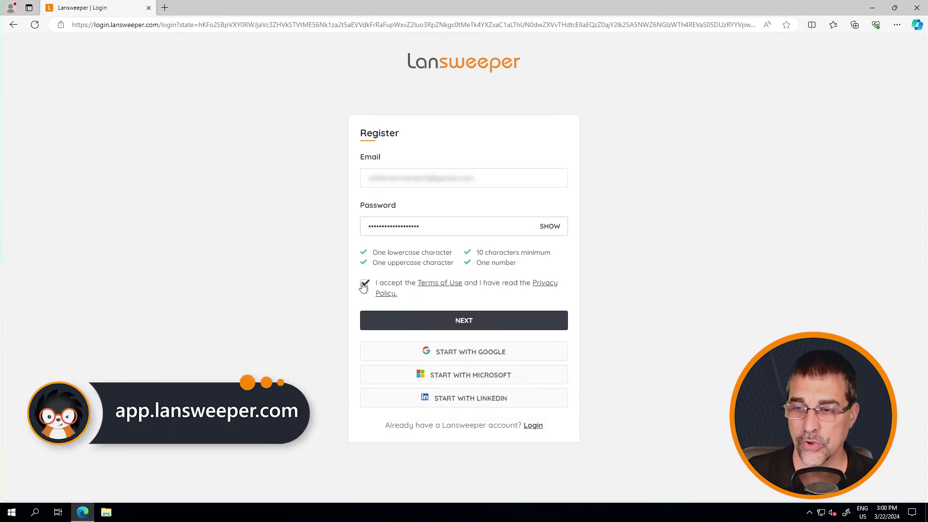
pyautogui.click(450, 320)
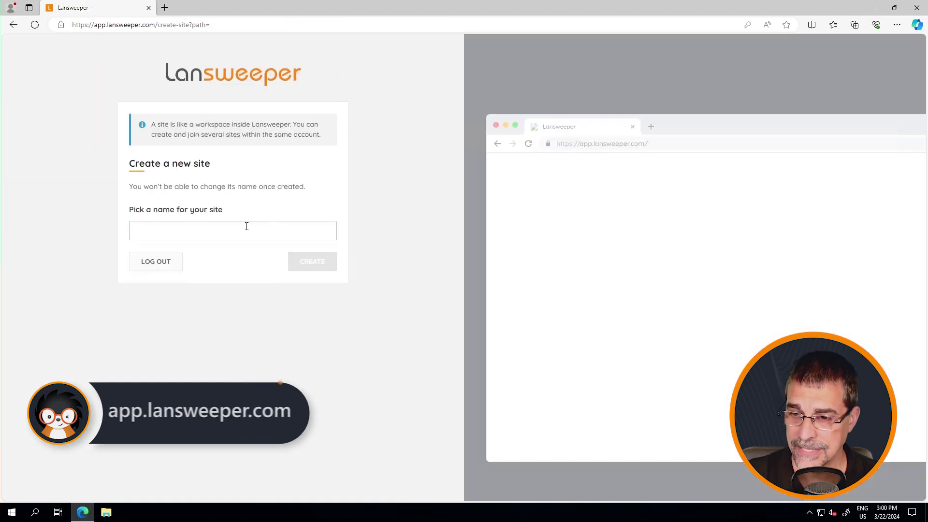
# Step: Create a Lansweeper cloud site named companyname
pyautogui.write('companyname')
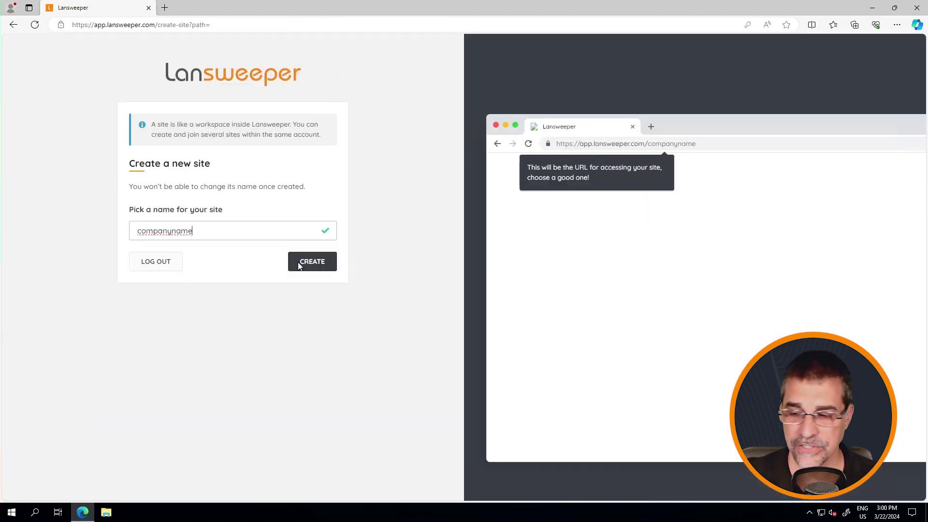
pyautogui.click(299, 266)
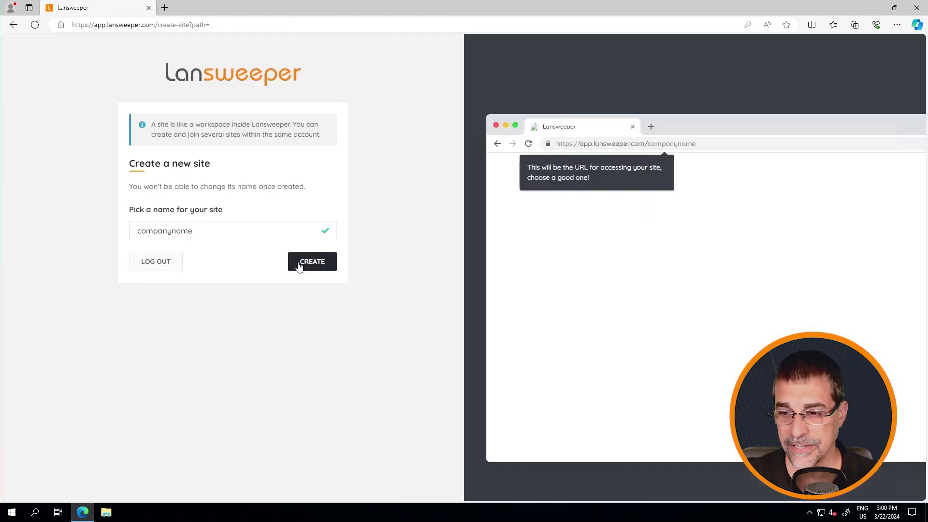
pyautogui.click(463, 256)
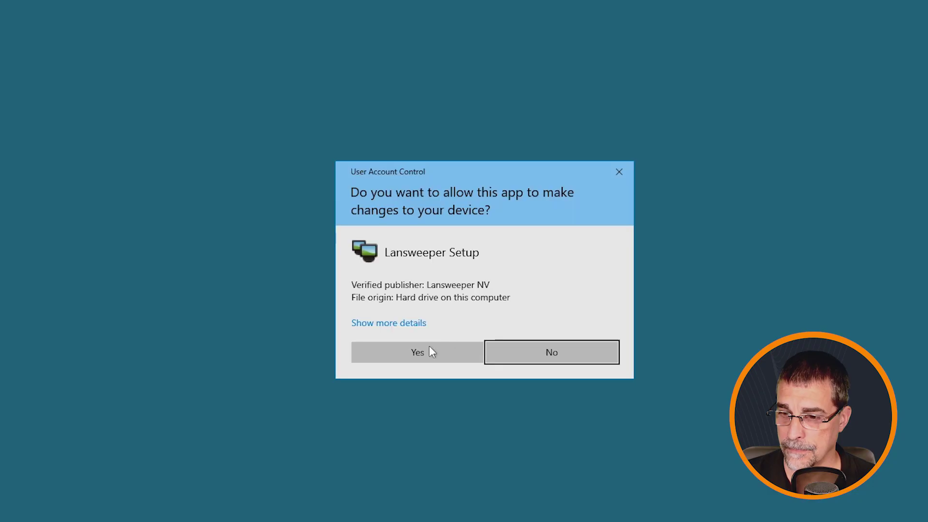
# Step: Launch Lansweeper Setup, accept its terms, and choose Advanced install with SQL Server
pyautogui.click(429, 352)
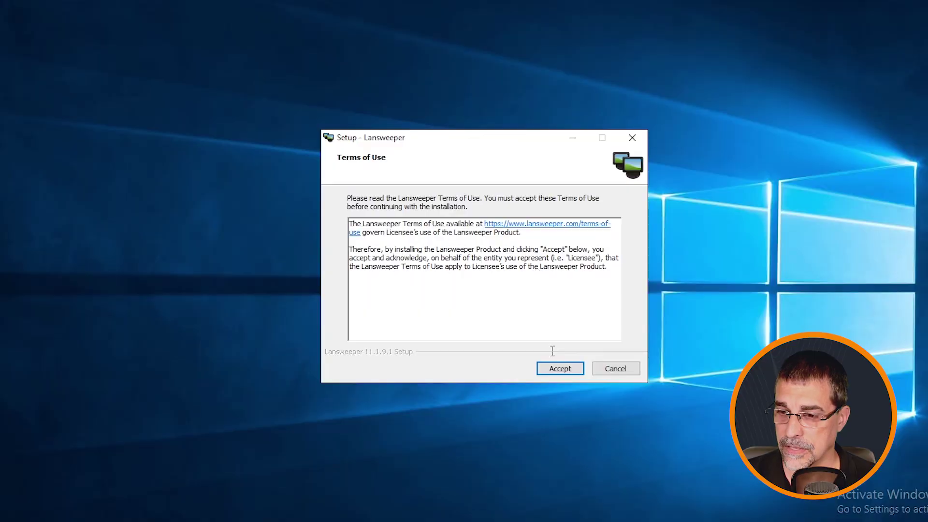
pyautogui.click(561, 370)
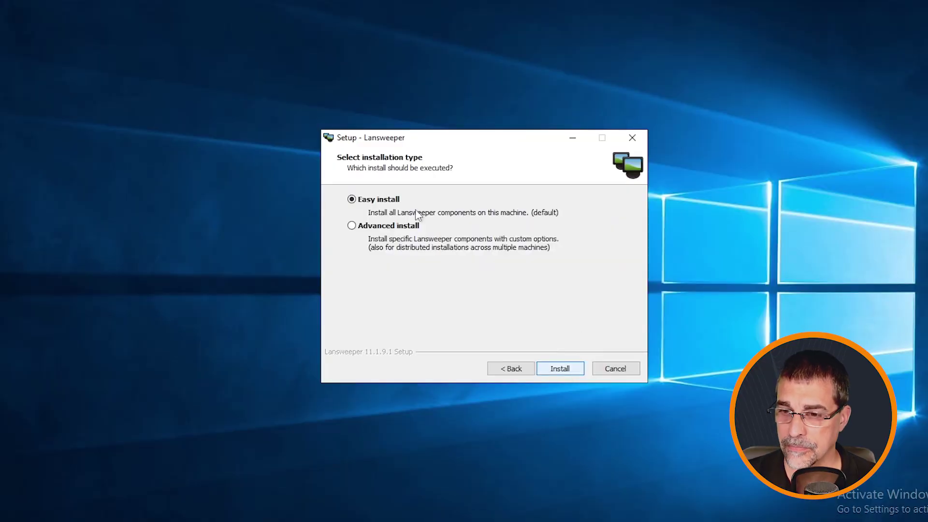
pyautogui.click(352, 225)
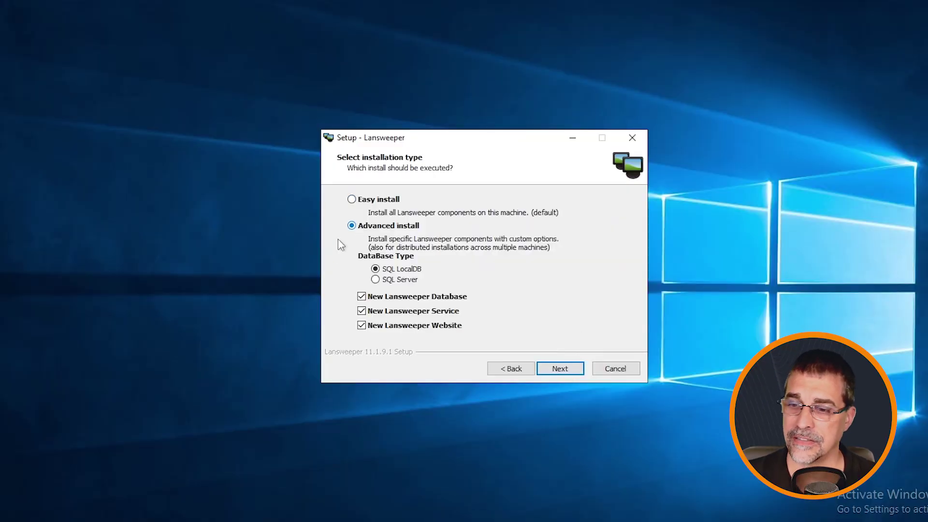
pyautogui.click(384, 281)
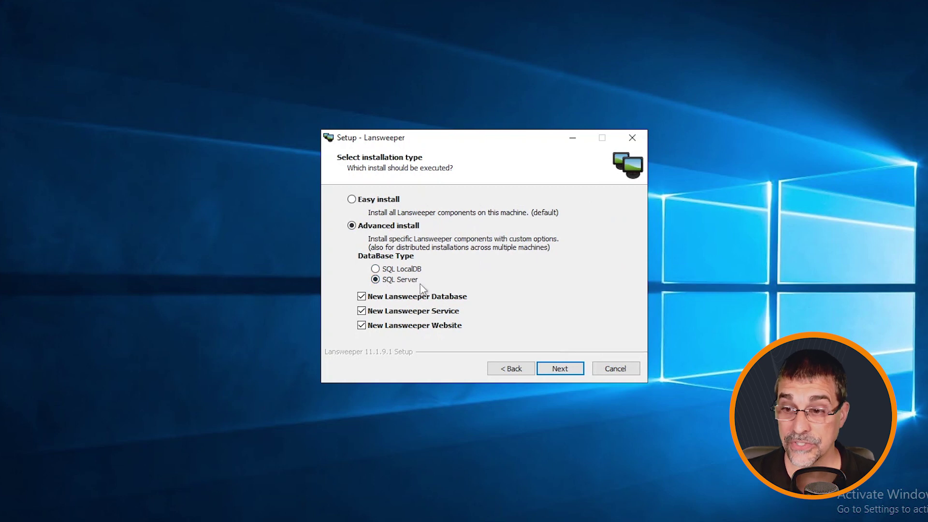
# Step: Untick New Lansweeper Database and New Lansweeper Service, leaving only New Lansweeper Website
pyautogui.click(362, 297)
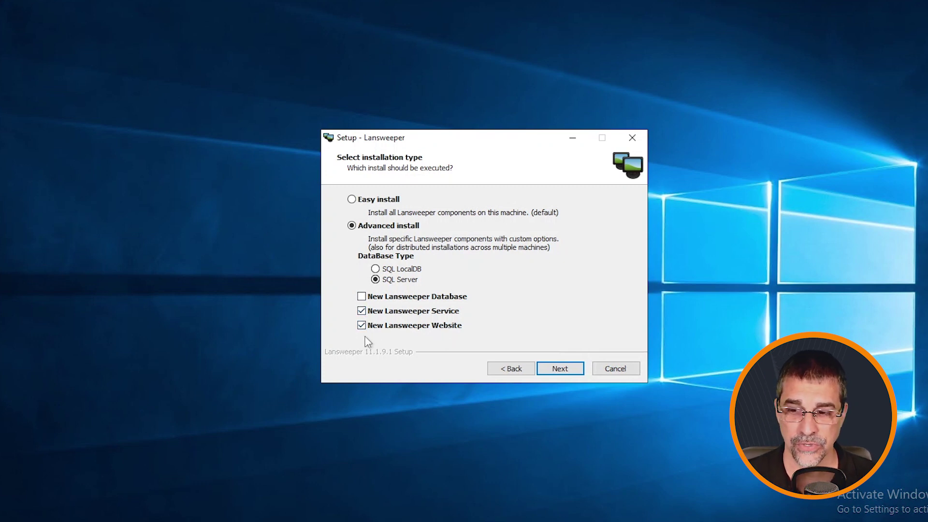
pyautogui.click(361, 311)
pyautogui.click(361, 296)
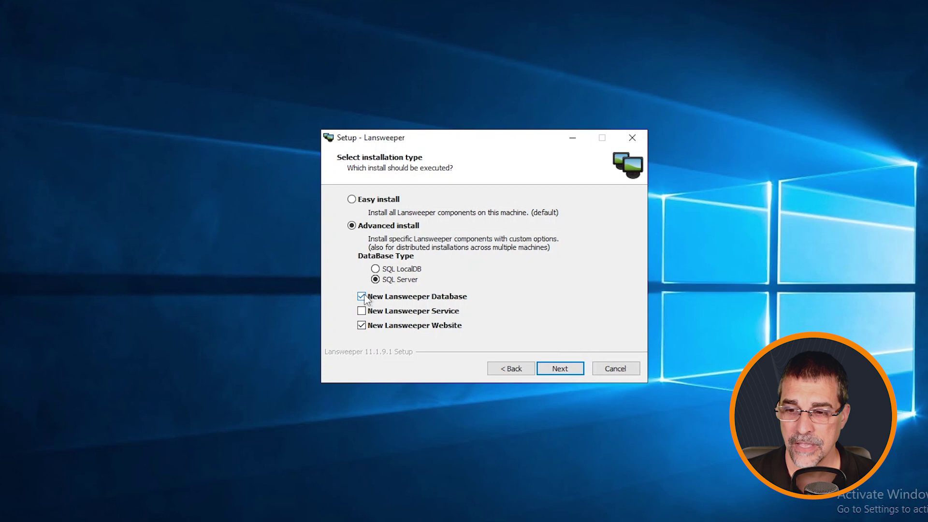
pyautogui.click(362, 297)
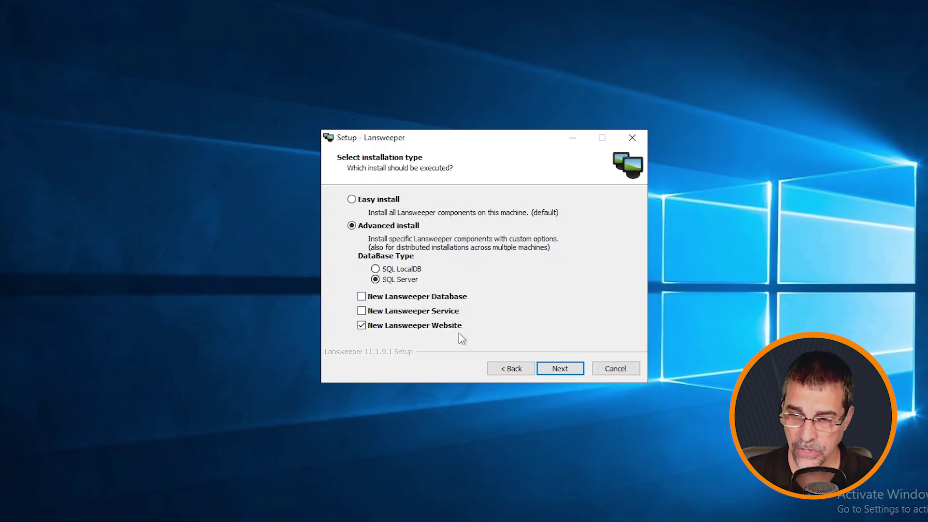
# Step: Connect setup to database server uvmtn-dbonly with Windows Authentication and pass the connection test
pyautogui.click(560, 369)
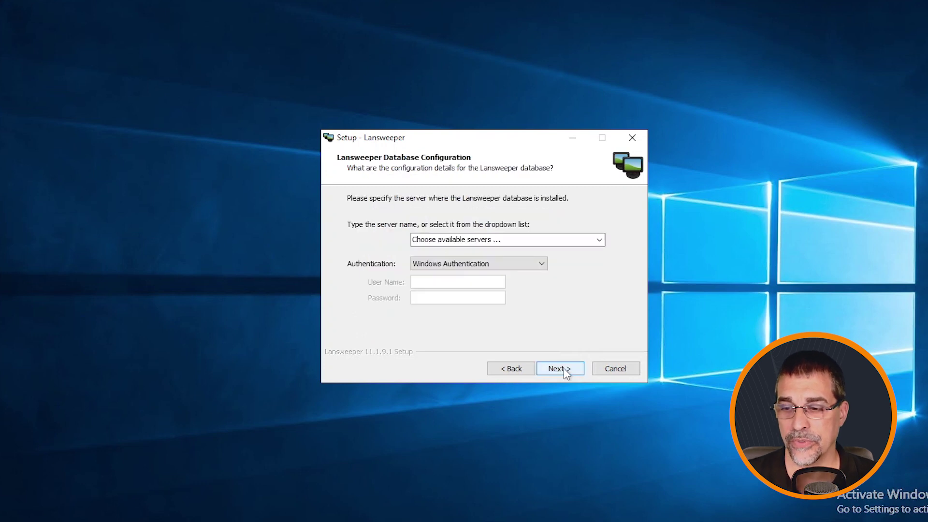
pyautogui.click(506, 240)
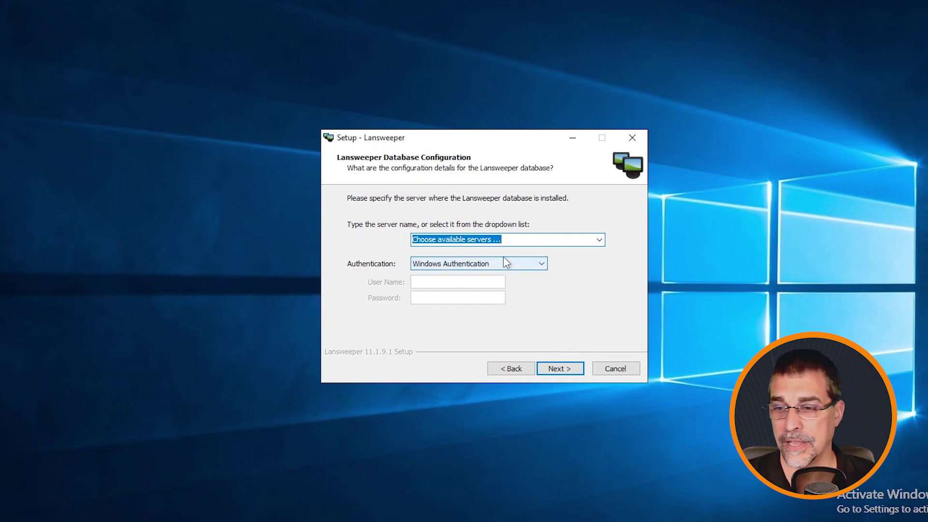
pyautogui.write('uvmtn-dbonly')
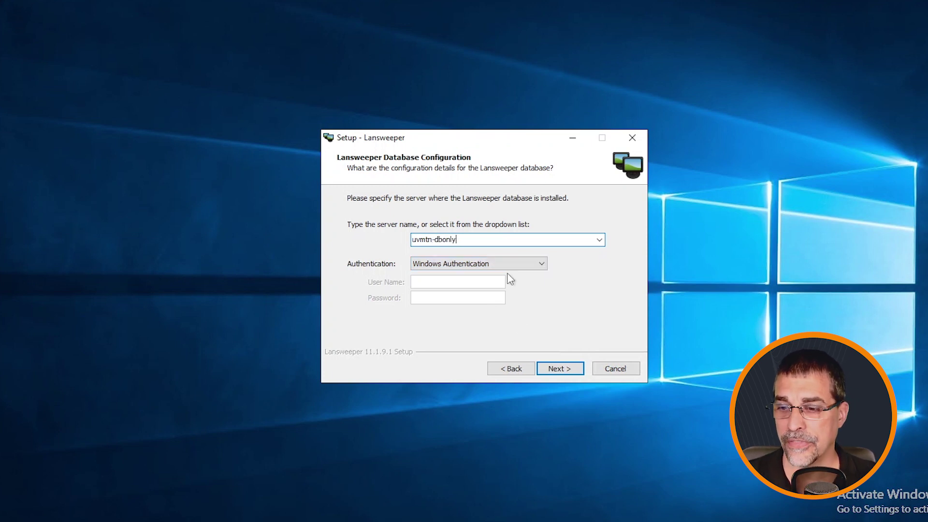
pyautogui.click(493, 267)
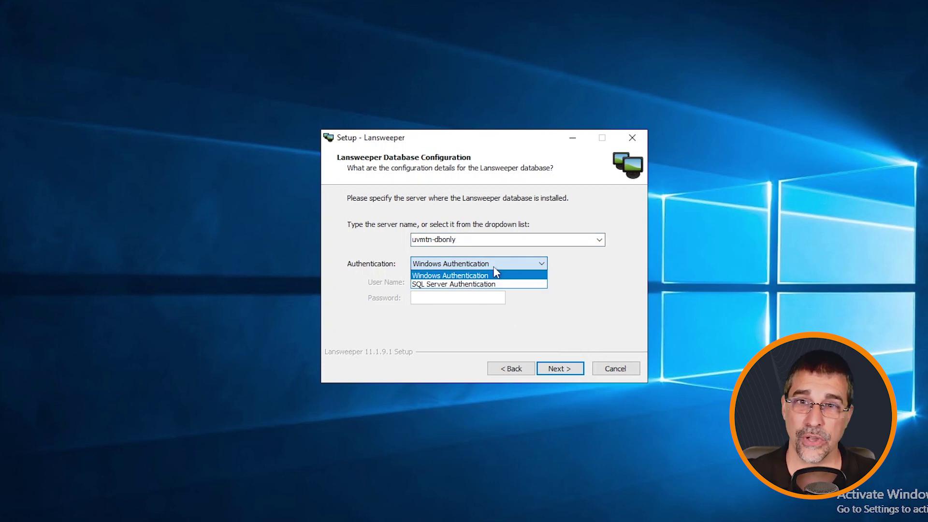
pyautogui.click(614, 295)
pyautogui.click(560, 369)
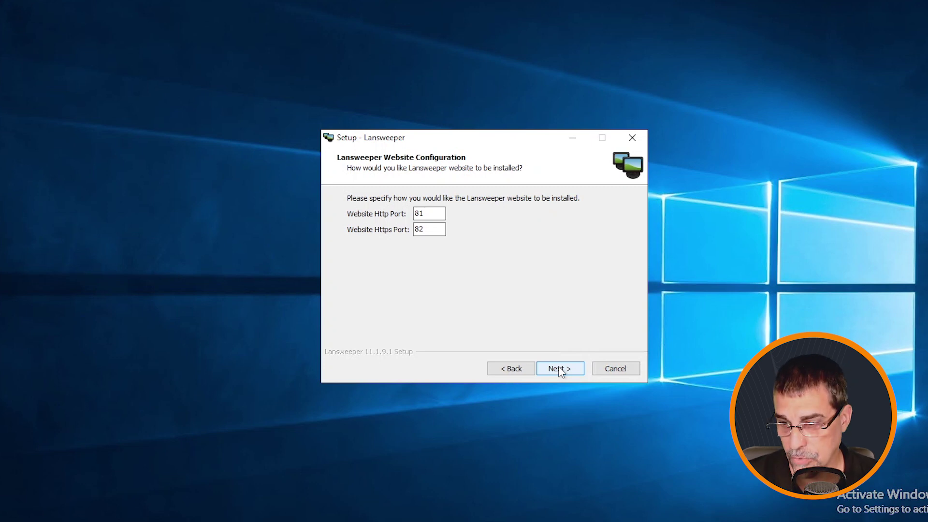
# Step: Keep ports 81 and 82, install to the default Program Files (x86) Lansweeper folder, and finish
pyautogui.click(559, 369)
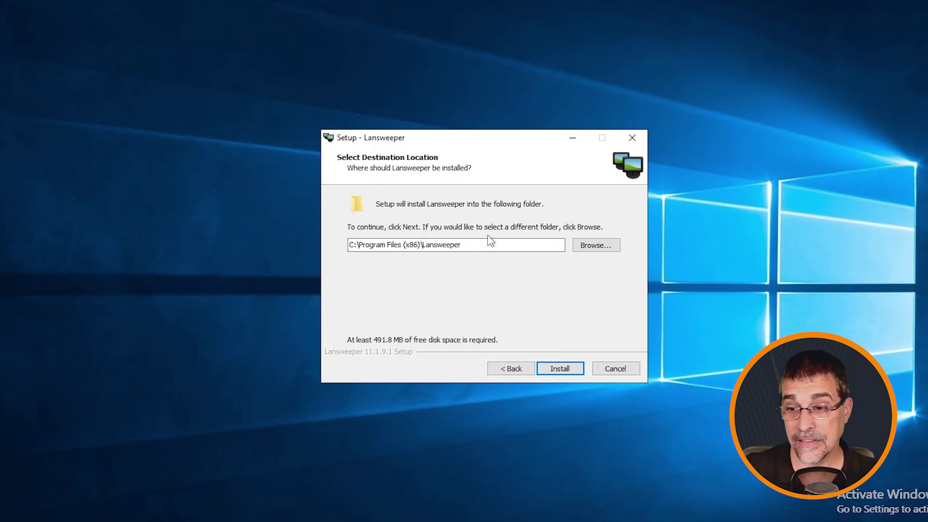
pyautogui.click(556, 369)
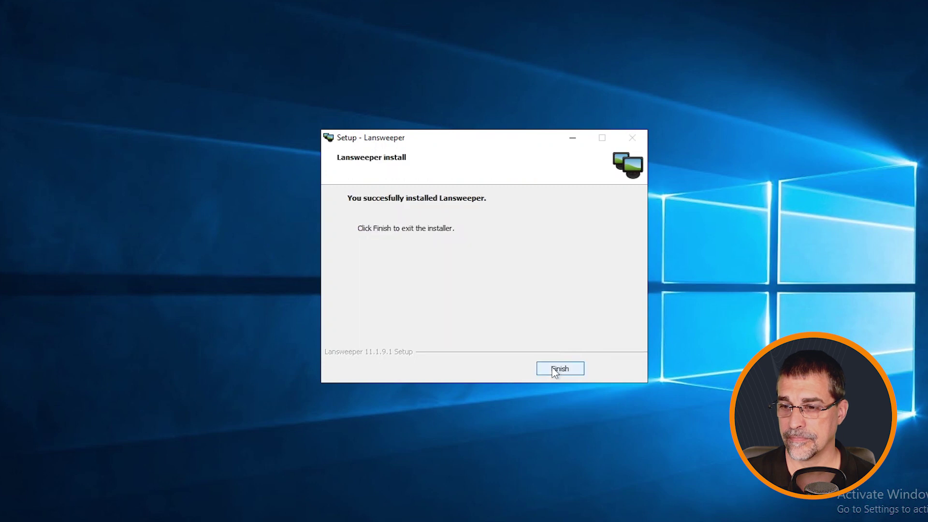
pyautogui.click(555, 370)
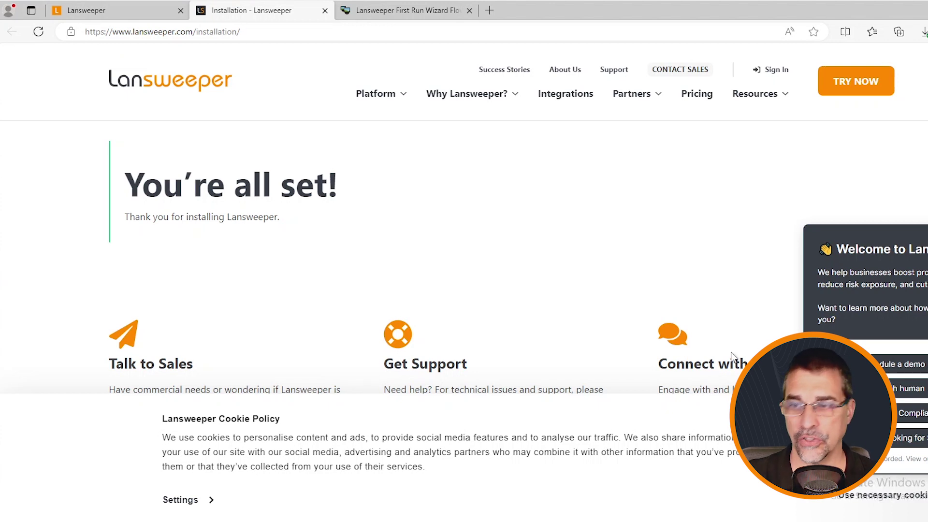
# Step: Close the 'Installation - Lansweeper' thank-you tab to reveal the First Run Wizard
pyautogui.click(325, 11)
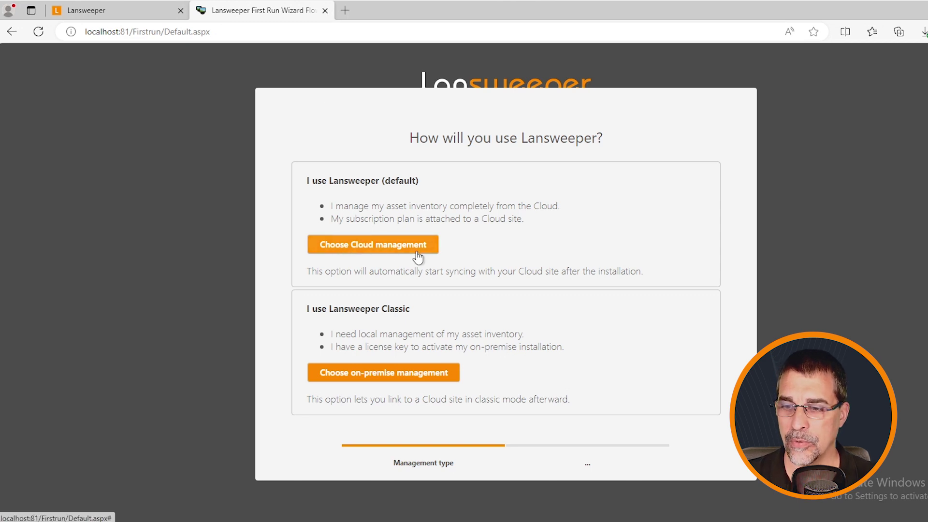
# Step: Pick Cloud management in the First Run Wizard and pass the prerequisite checks
pyautogui.click(382, 248)
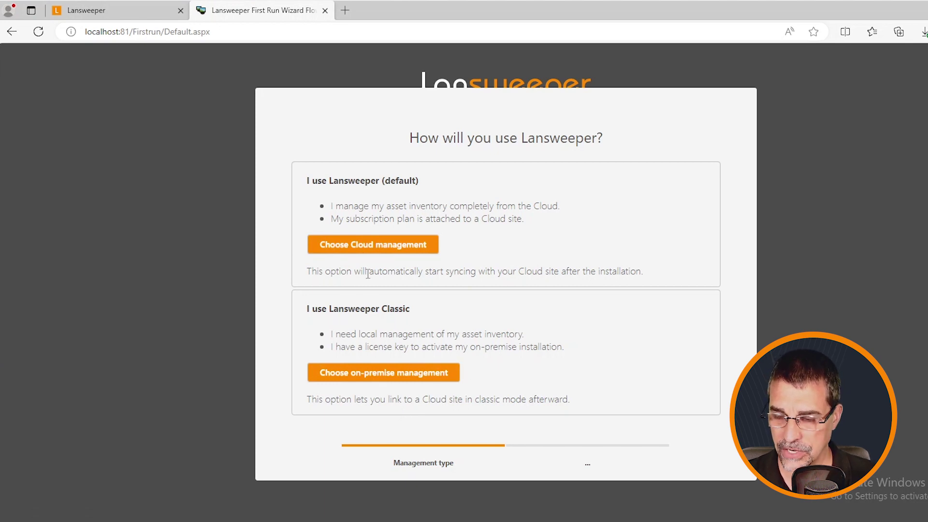
pyautogui.click(380, 253)
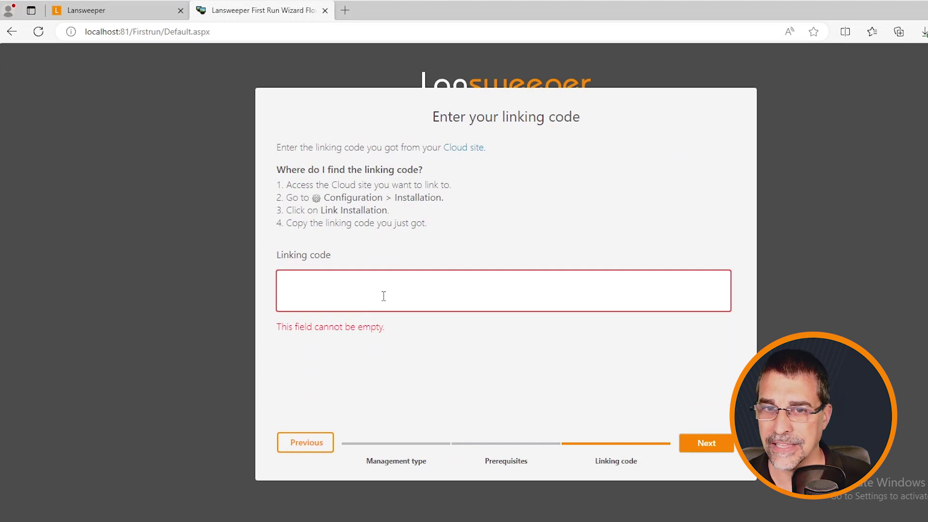
# Step: Generate a linking code on the companyname site and submit it in the wizard's Linking code field
pyautogui.click(135, 12)
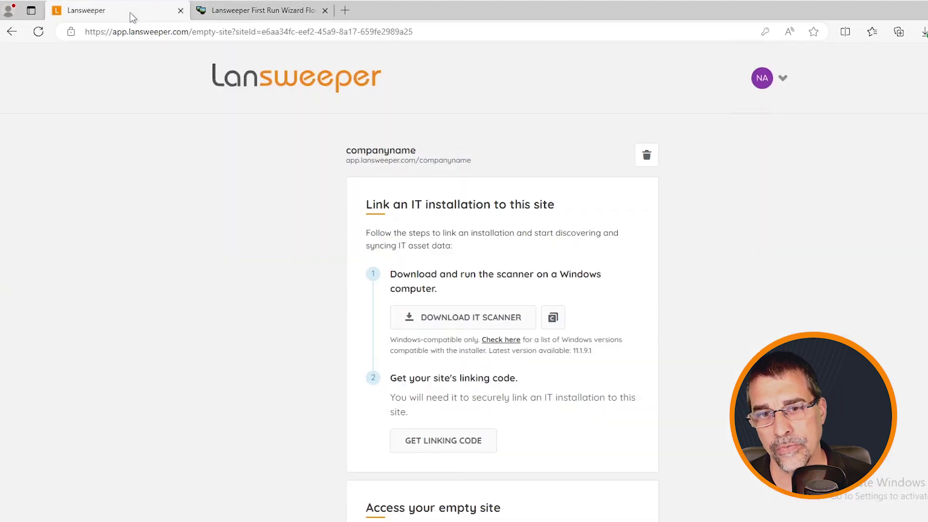
pyautogui.click(439, 442)
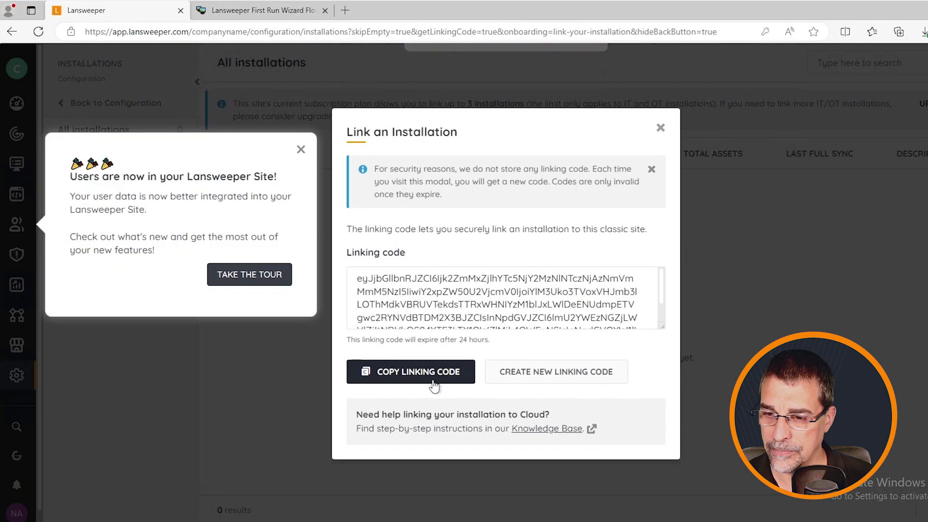
pyautogui.click(432, 379)
pyautogui.click(263, 10)
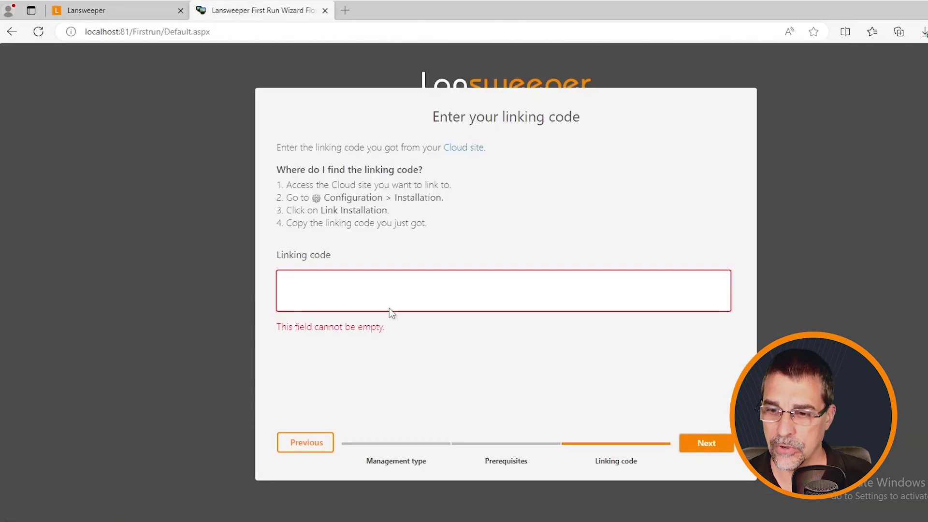
pyautogui.click(400, 306)
pyautogui.hotkey('ctrl', 'v')
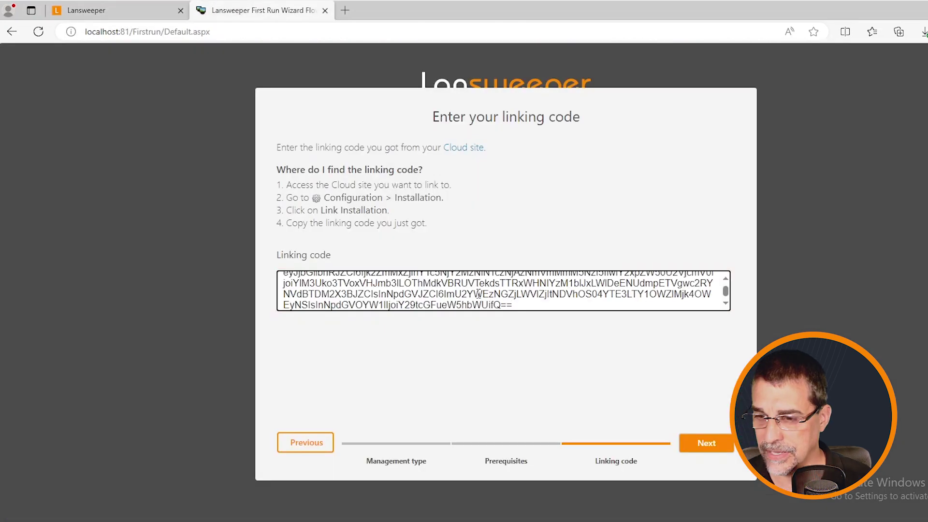
pyautogui.click(705, 443)
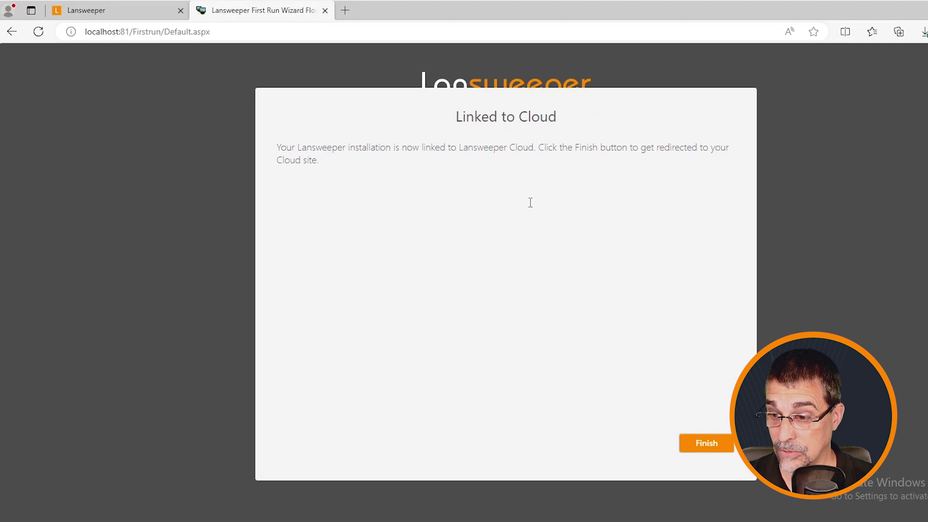
# Step: Finish the wizard and dismiss the 'Users are now in your Lansweeper Site!' popup
pyautogui.click(694, 445)
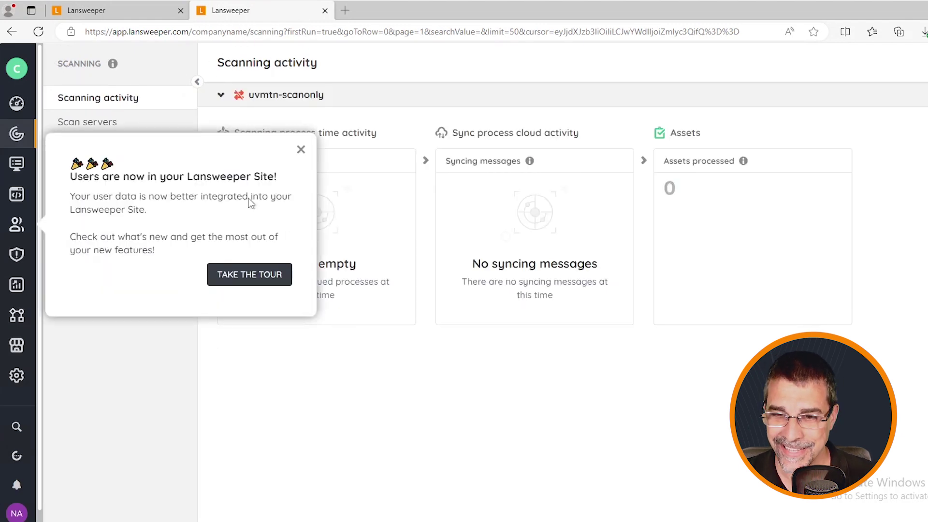
pyautogui.click(300, 149)
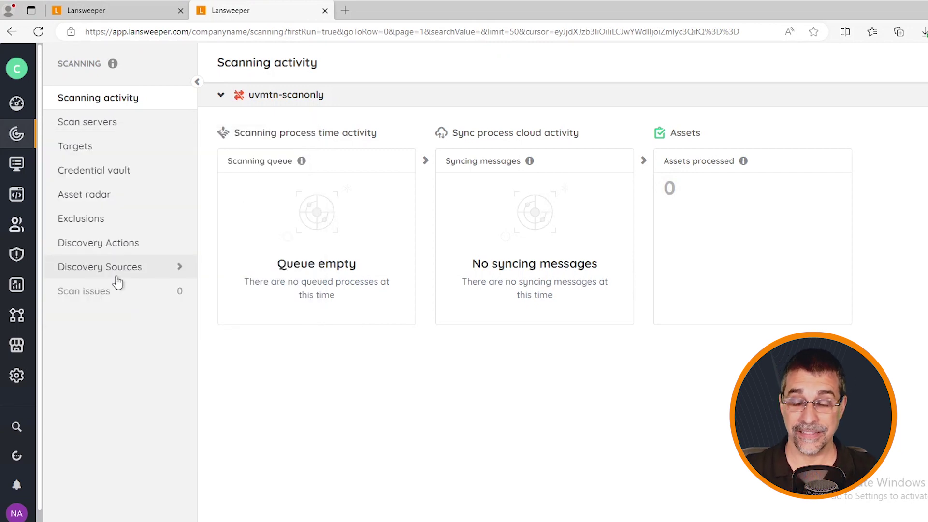